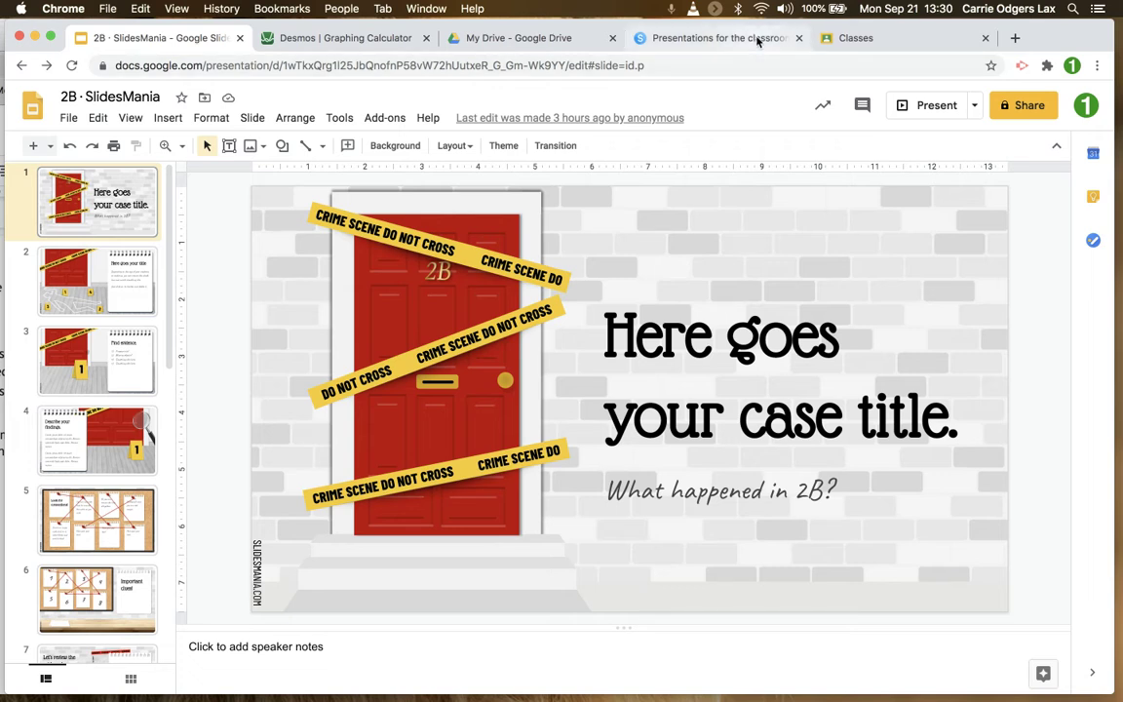
- Close the 'Presentations for the classroom' and 'Classes' browser tabs, keeping the 2B deck open
{"action": "left_click", "coordinate": [798, 38]}
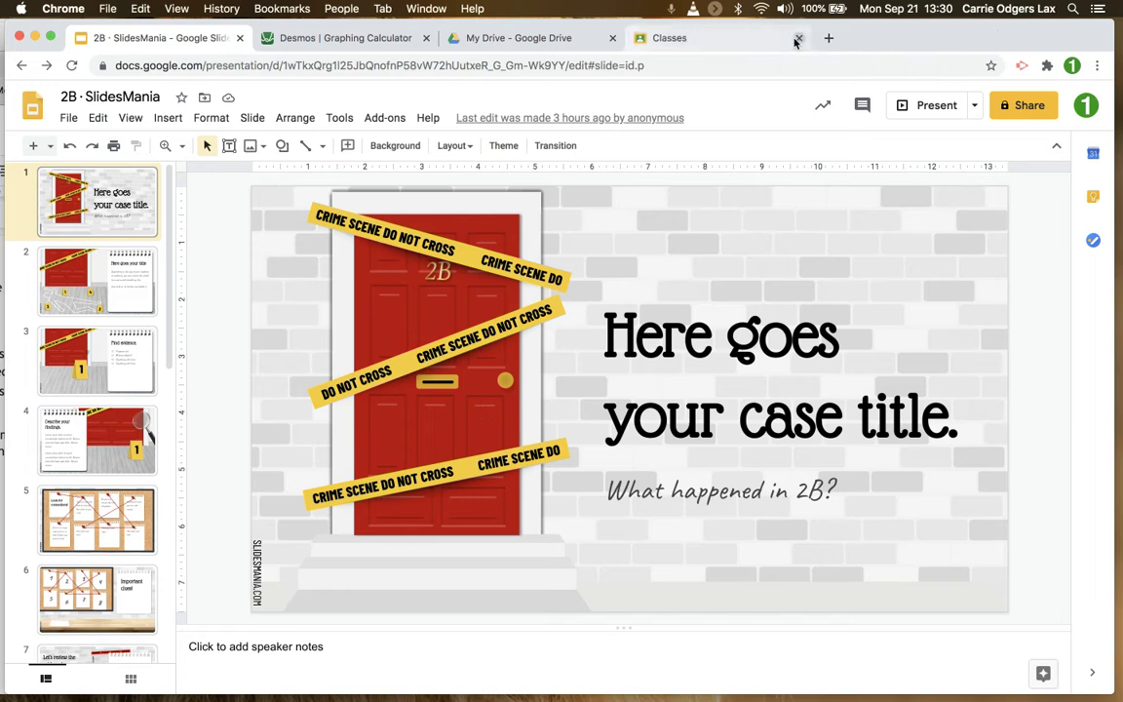
{"action": "left_click", "coordinate": [800, 38]}
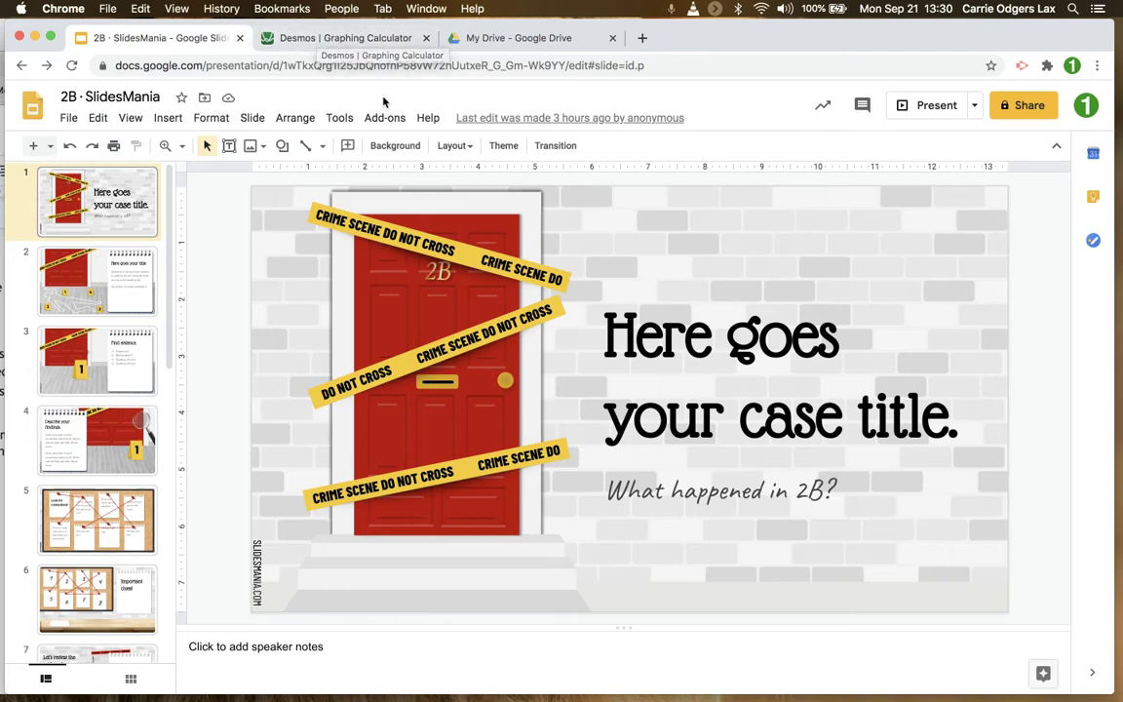
- Toggle Chrome's bookmarks bar with Cmd+Shift+B on, off and on again so it ends visible
{"action": "key", "text": "super+shift+b"}
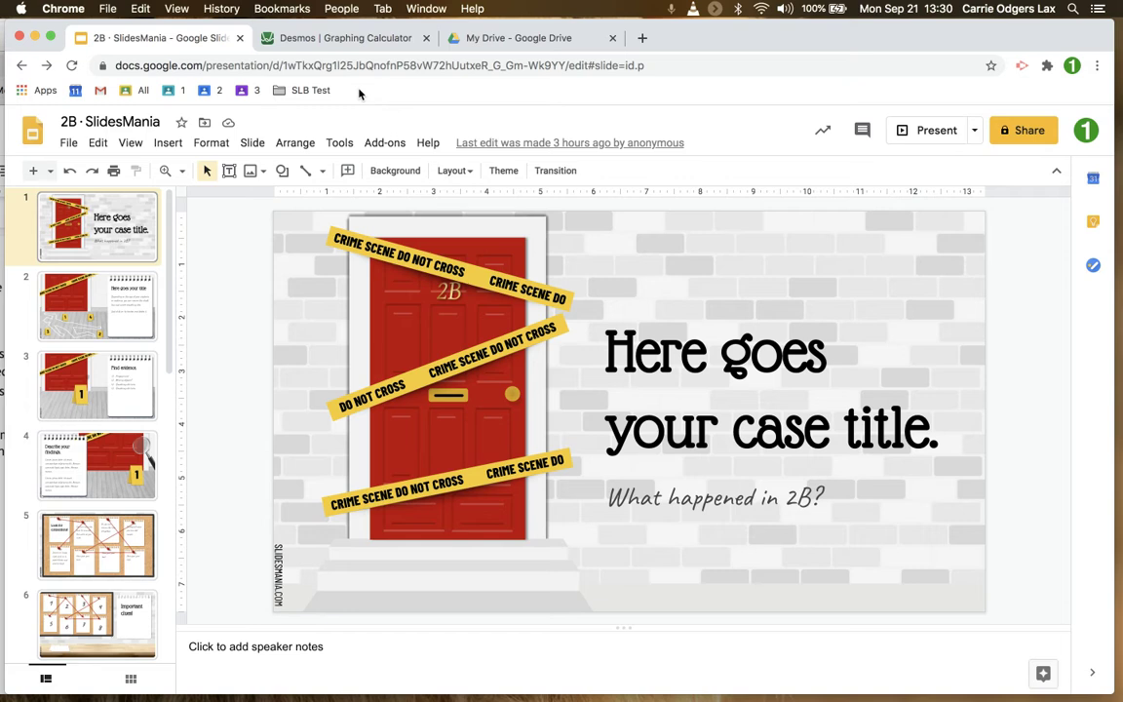
{"action": "key", "text": "super+shift+b"}
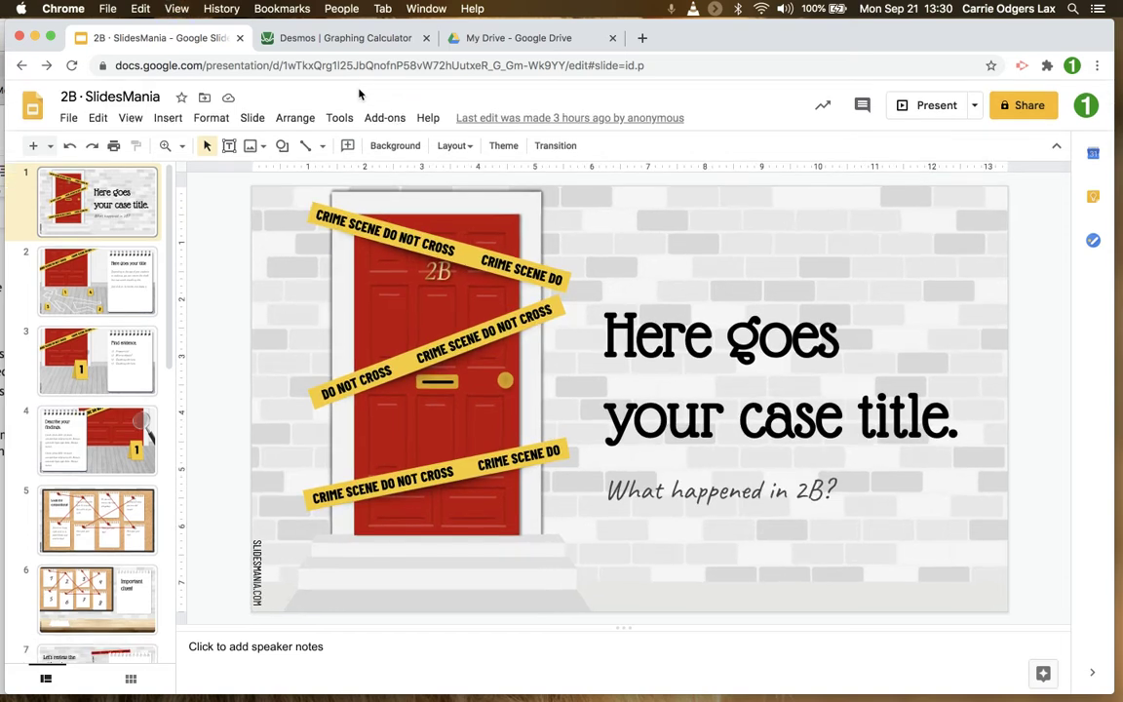
{"action": "key", "text": "super+shift+b"}
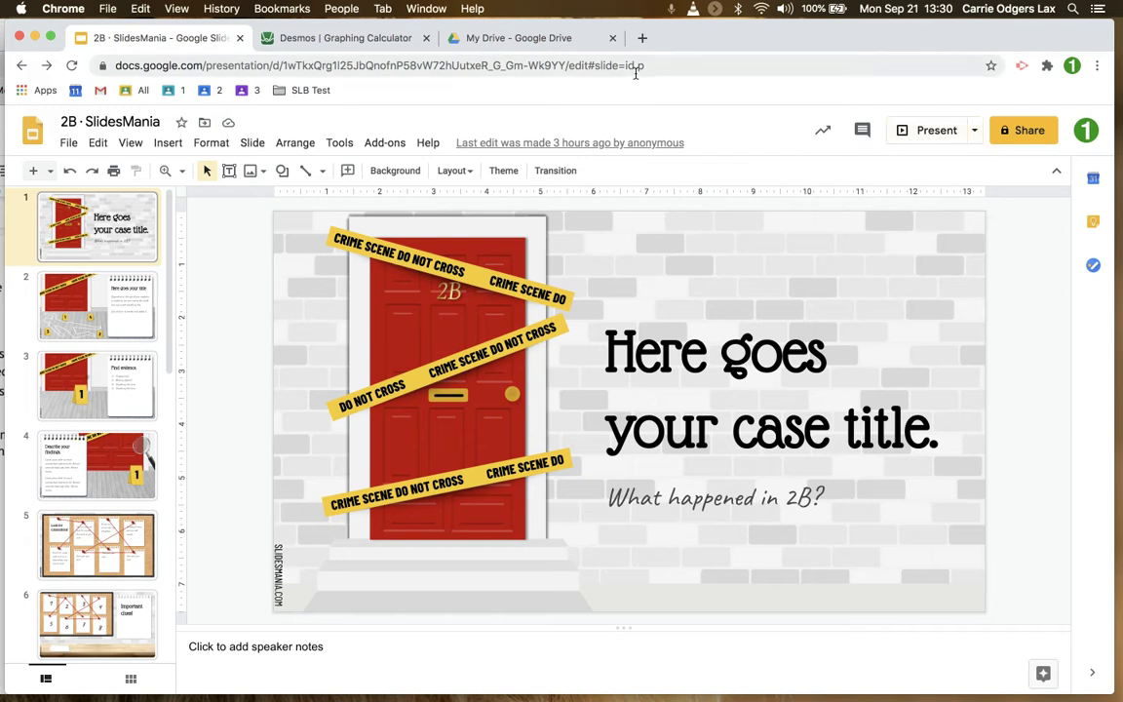
- Replace 'edit#slide=id.p' in the deck URL with 'preview' and hide the bookmarks bar
{"action": "left_click", "coordinate": [585, 67]}
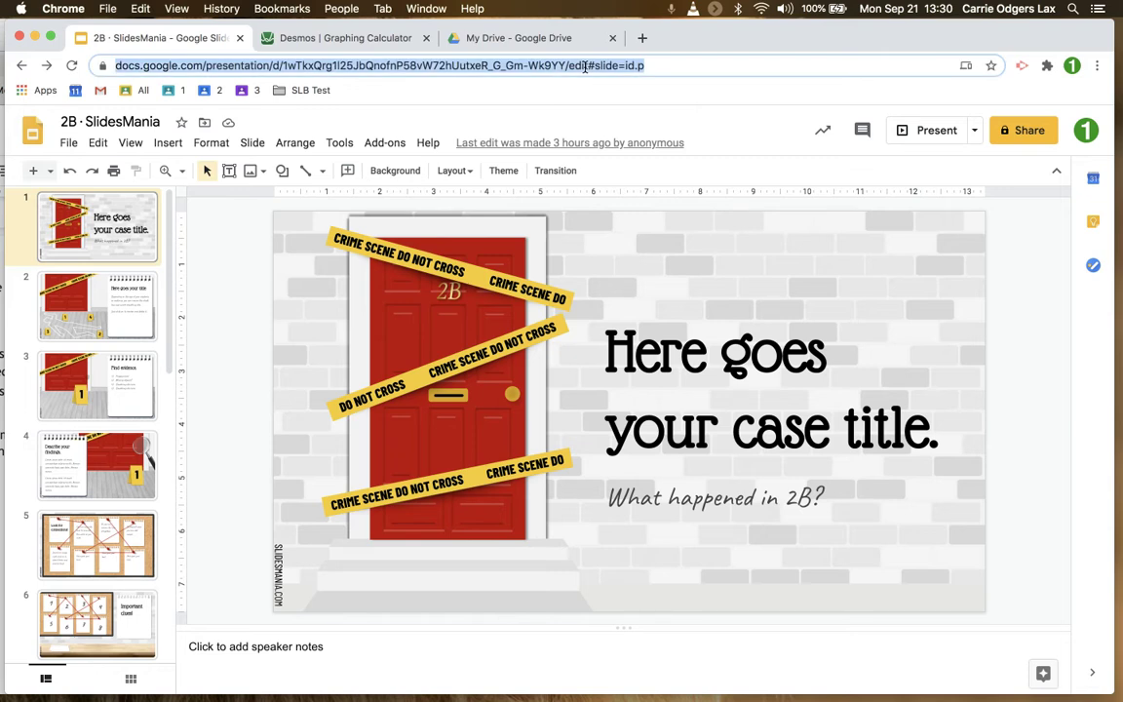
{"action": "left_click", "coordinate": [585, 66]}
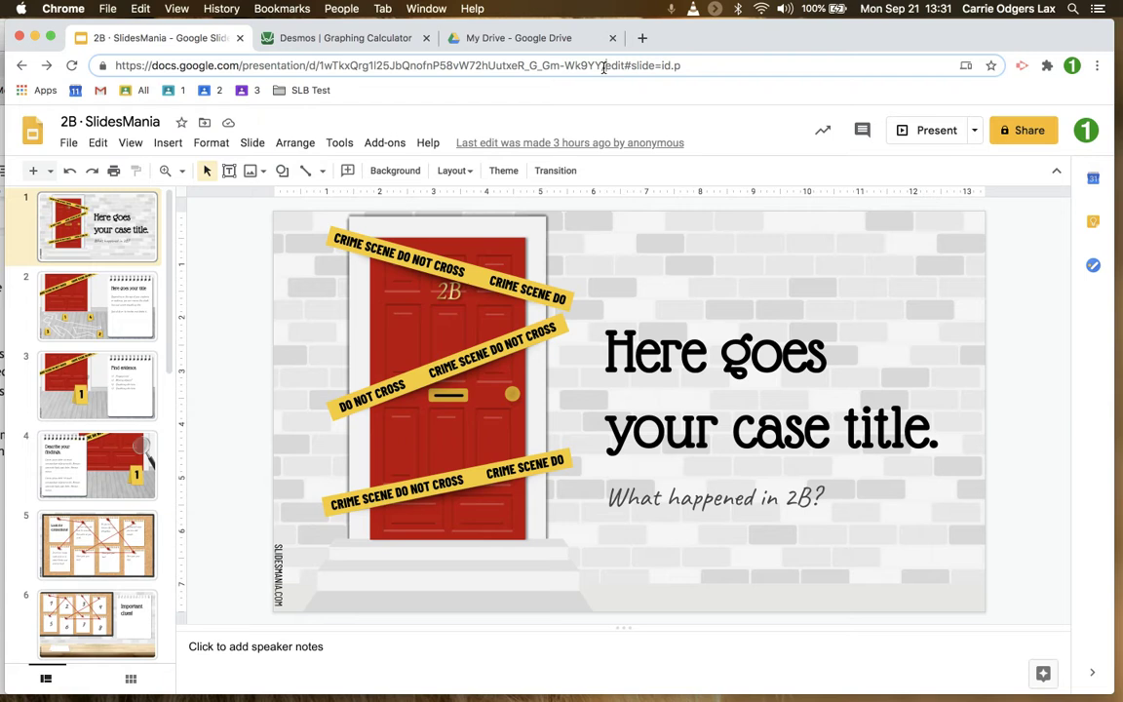
{"action": "left_click_drag", "start_coordinate": [603, 66], "coordinate": [695, 65]}
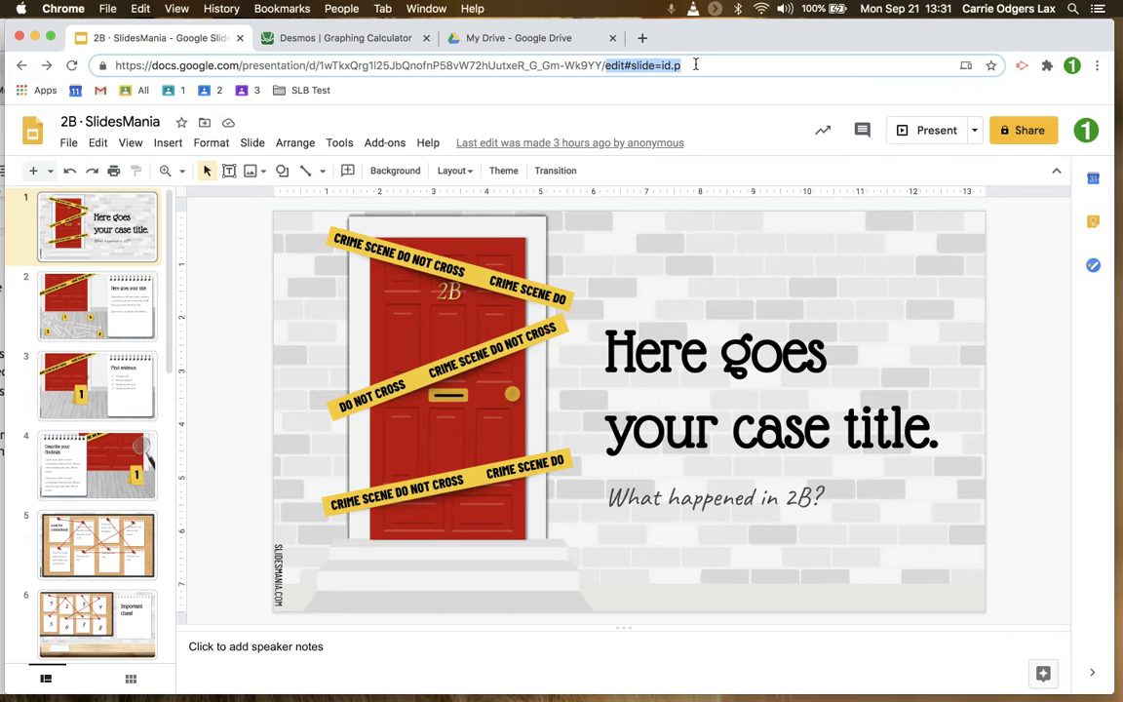
{"action": "type", "text": "preview?"}
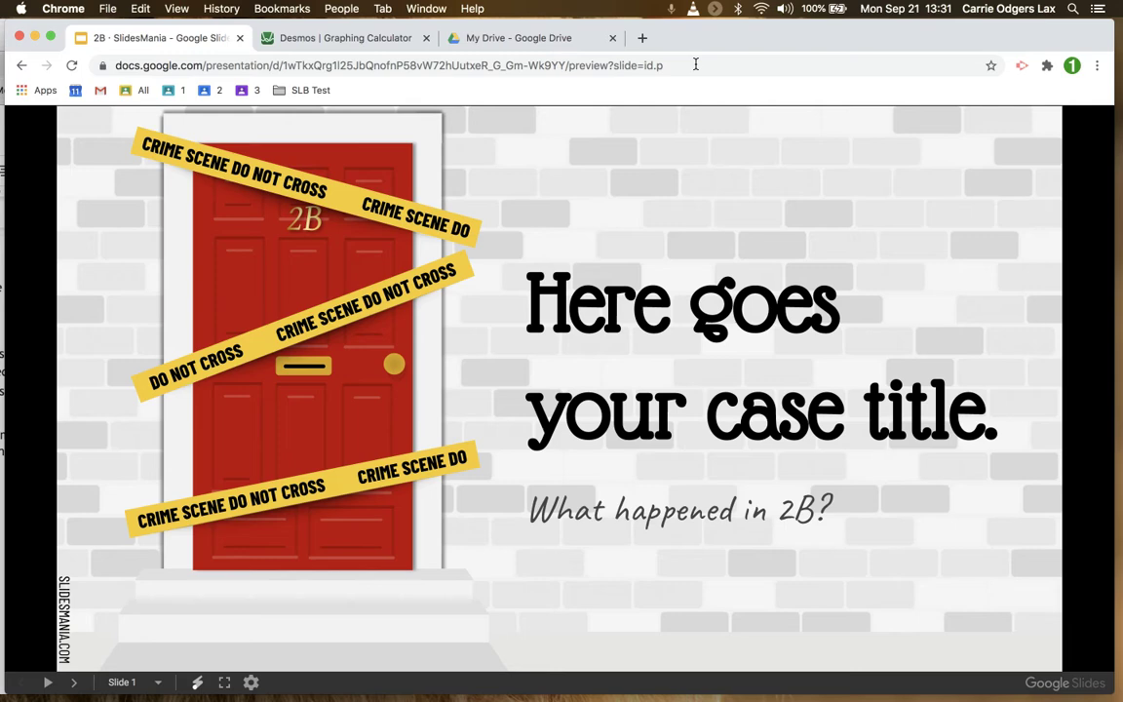
{"action": "key", "text": "super+shift+b"}
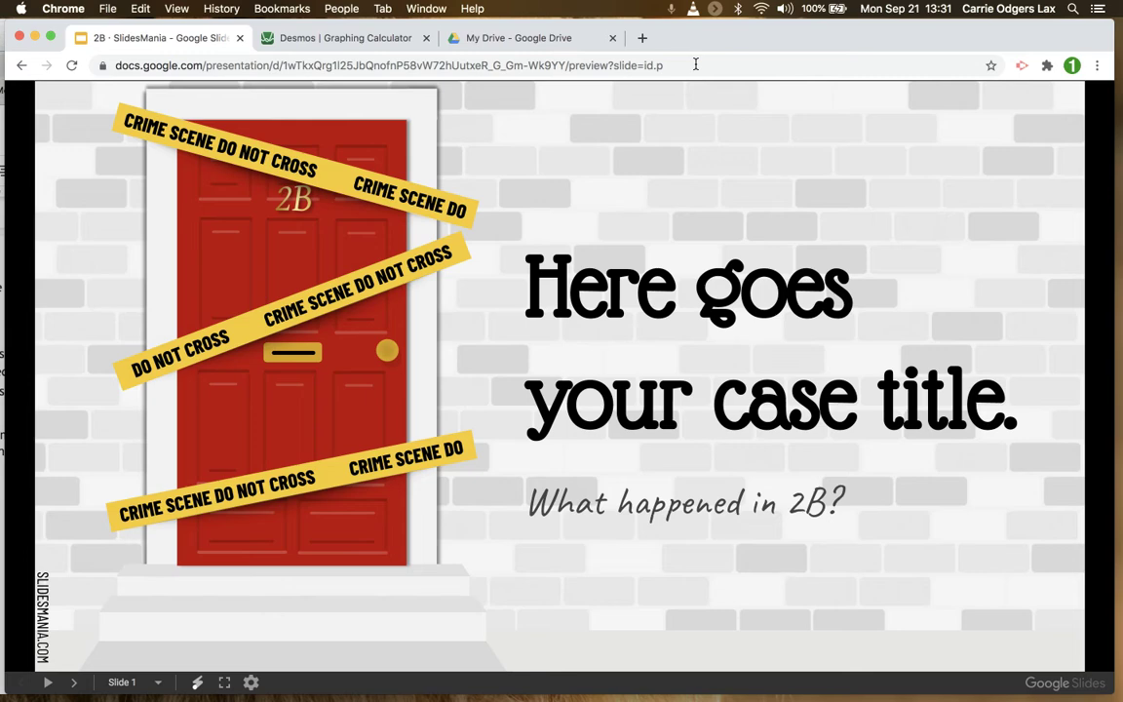
- Advance the preview through slide 4, then jump to slide 6, Important clues!
{"action": "left_click", "coordinate": [718, 186]}
{"action": "left_click", "coordinate": [719, 186]}
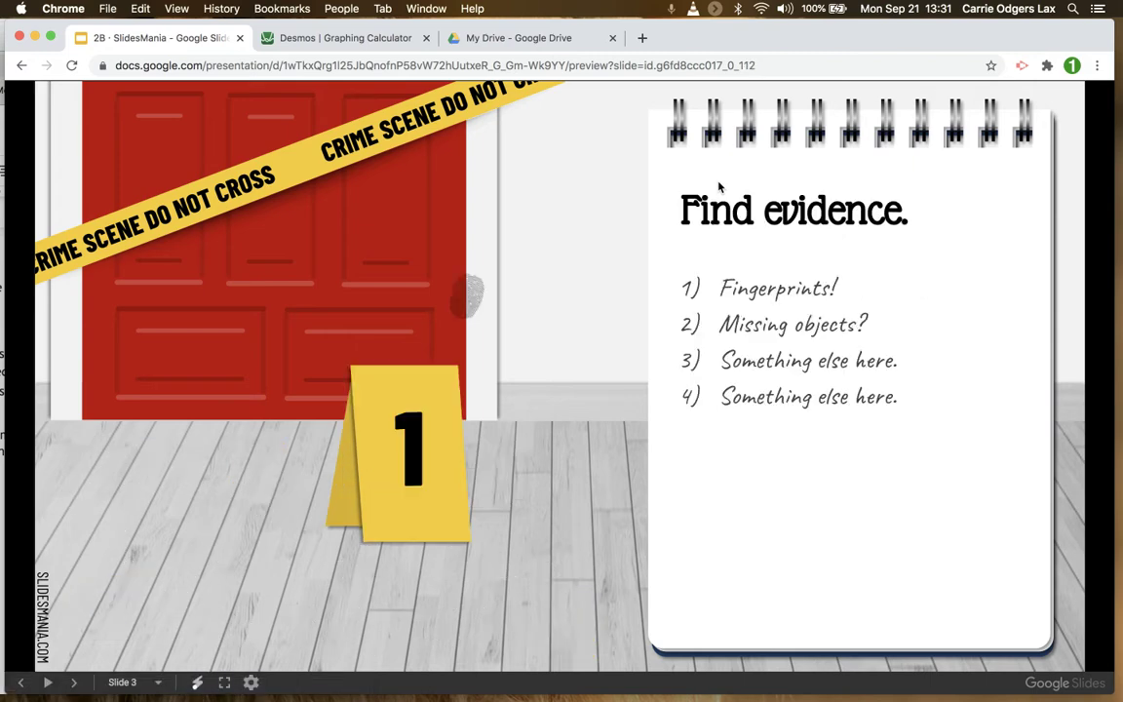
{"action": "left_click", "coordinate": [718, 186]}
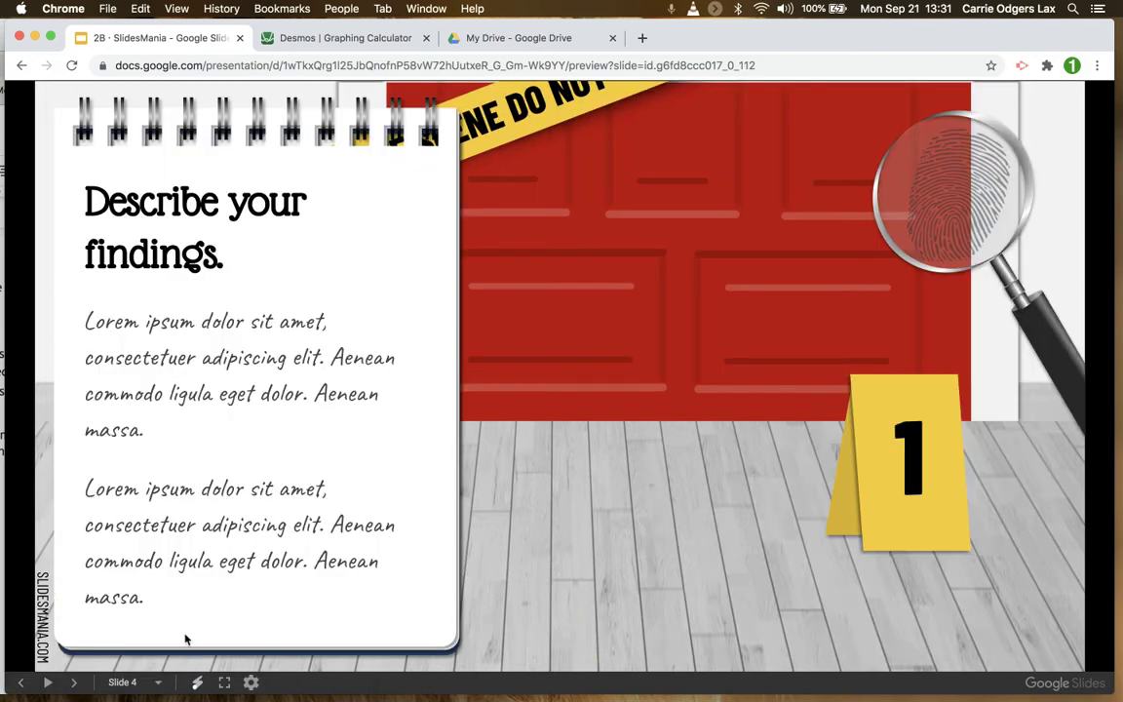
{"action": "left_click", "coordinate": [158, 683]}
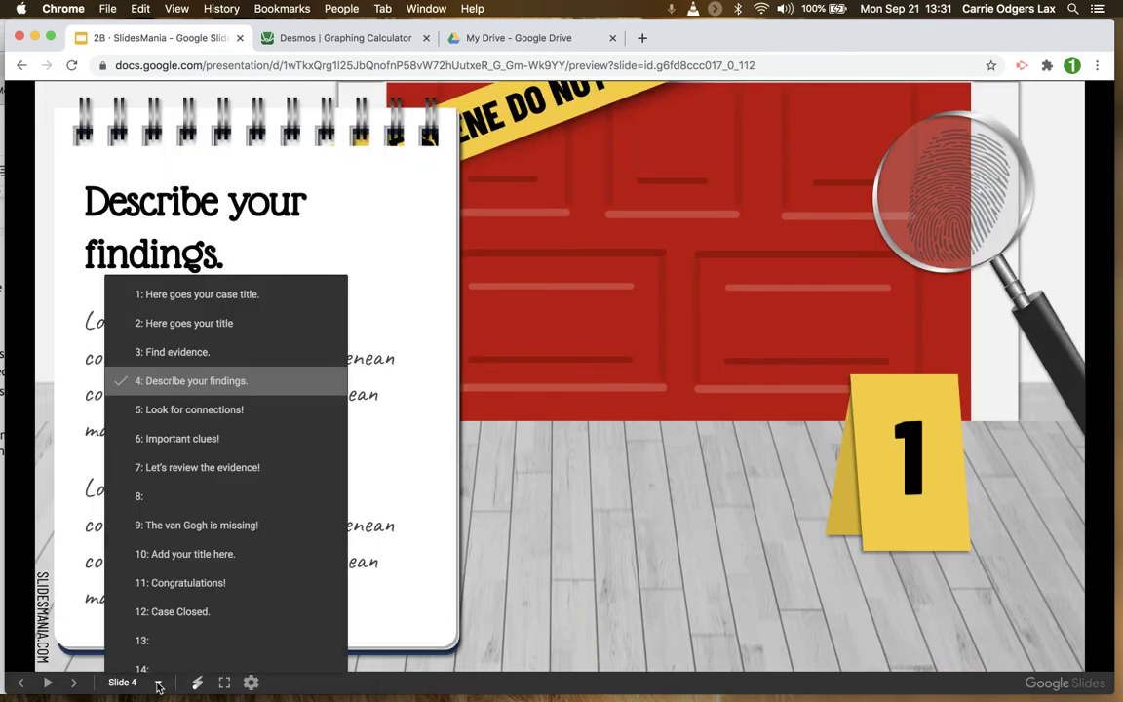
{"action": "left_click", "coordinate": [177, 438]}
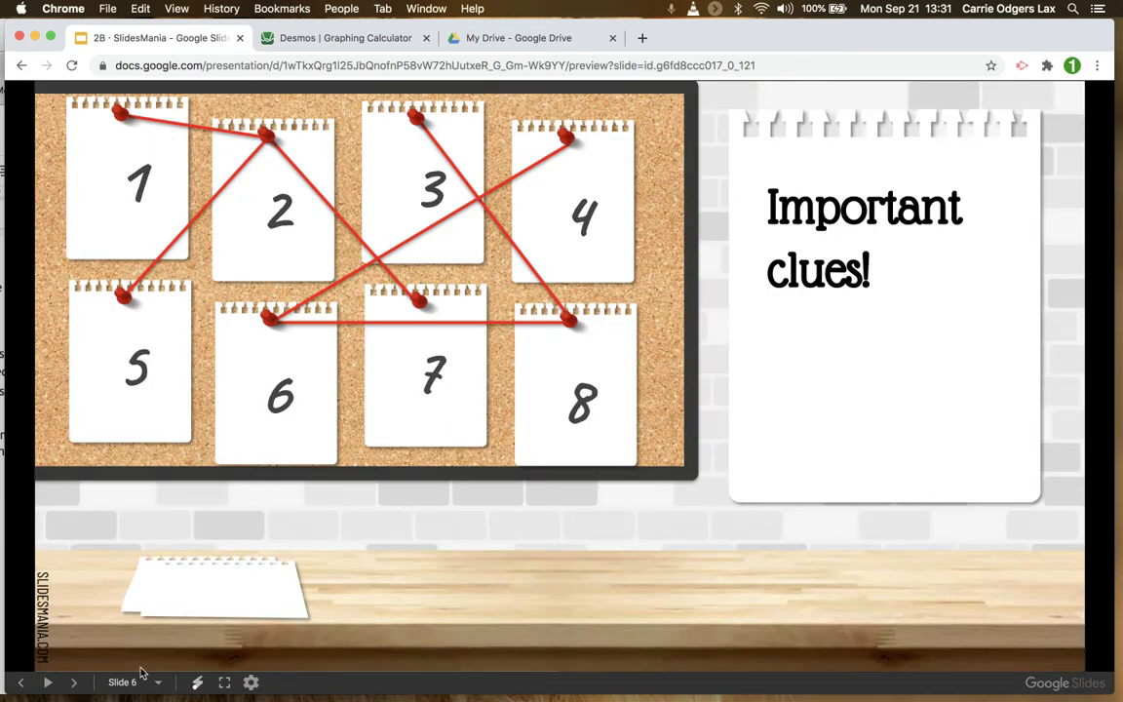
- Jump back to slide 3, Find evidence, and toggle the laser pointer on and off
{"action": "left_click", "coordinate": [142, 679]}
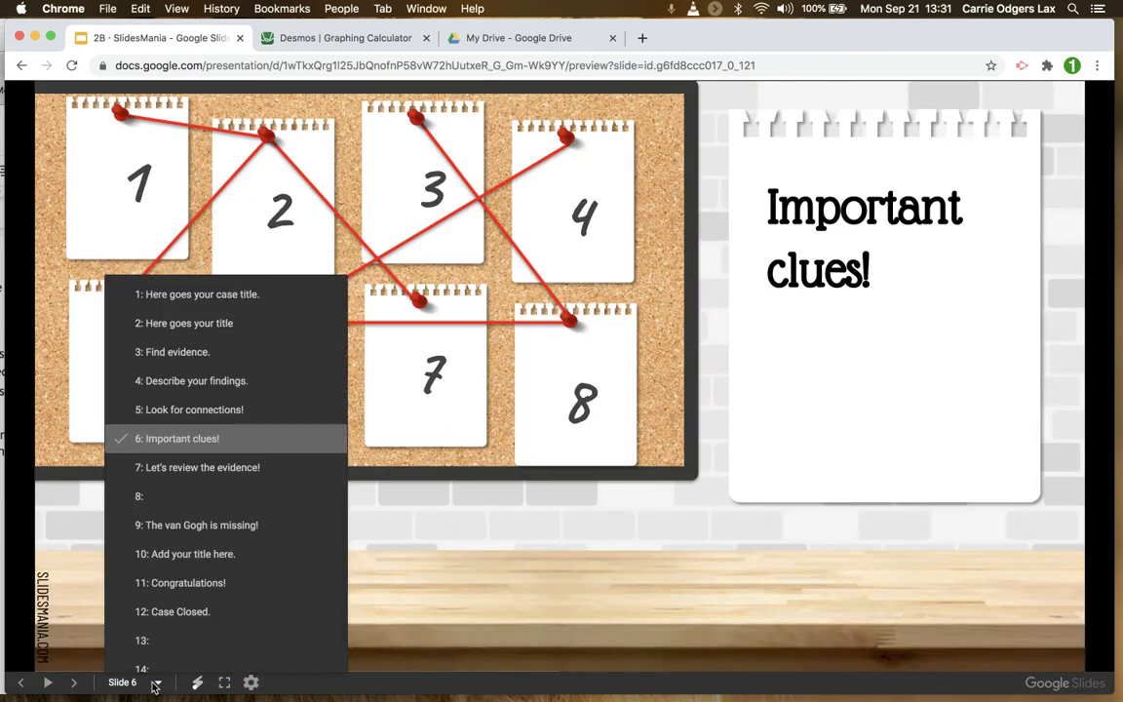
{"action": "left_click", "coordinate": [179, 353]}
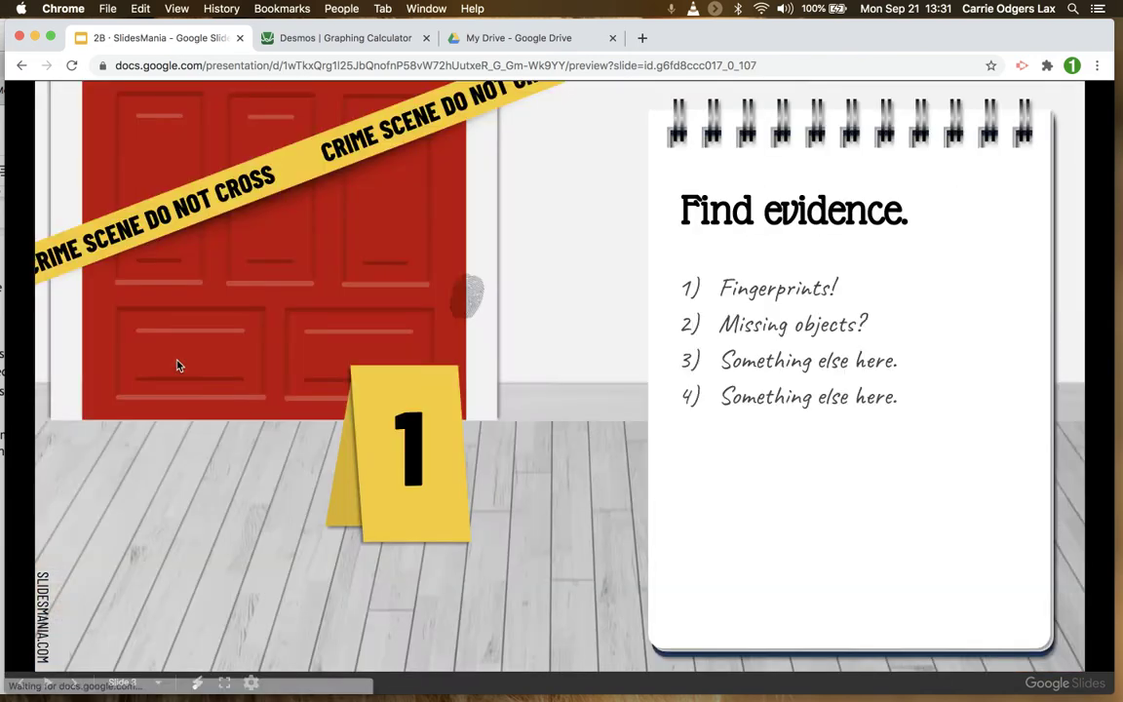
{"action": "left_click", "coordinate": [198, 683]}
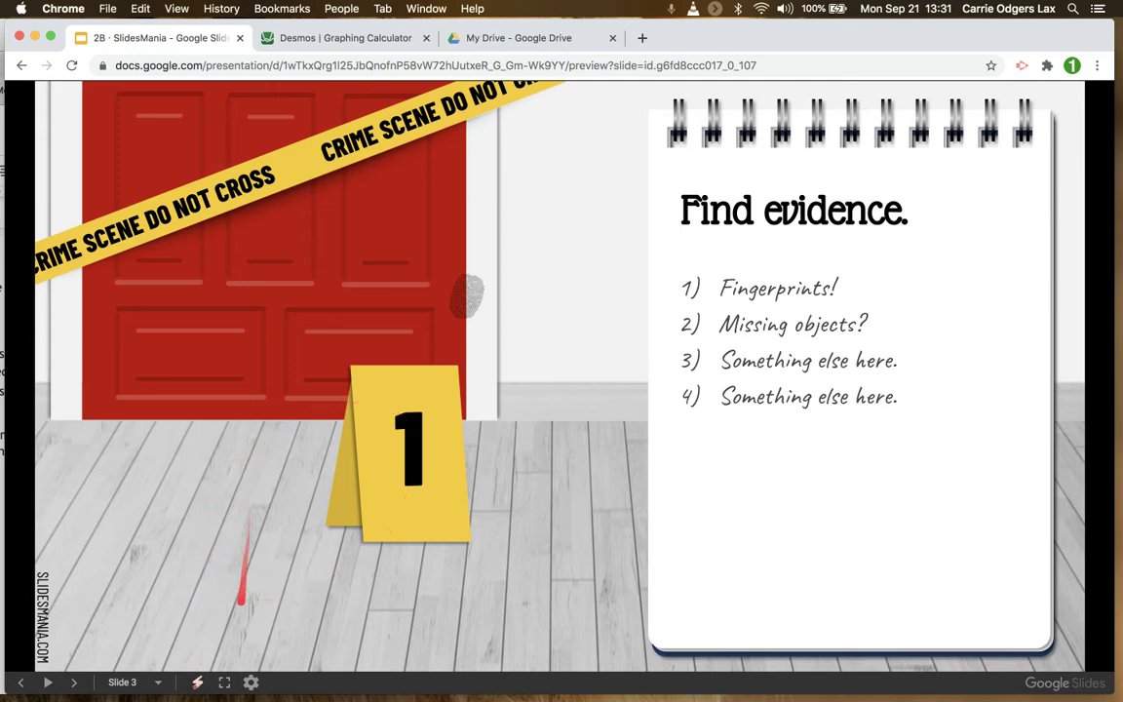
{"action": "key", "text": "l"}
- In the Screencastify popup, toggle Embed Webcam on then off and choose Browser Tab
{"action": "left_click", "coordinate": [1020, 67]}
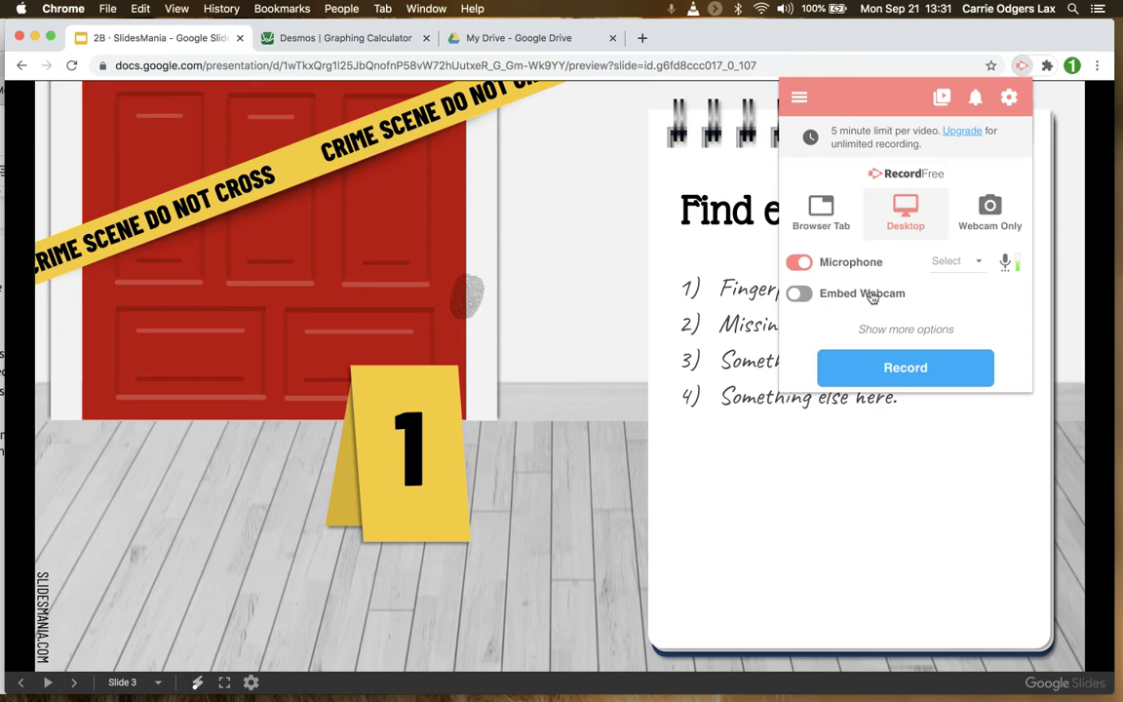
{"action": "left_click", "coordinate": [799, 295]}
{"action": "left_click", "coordinate": [800, 294]}
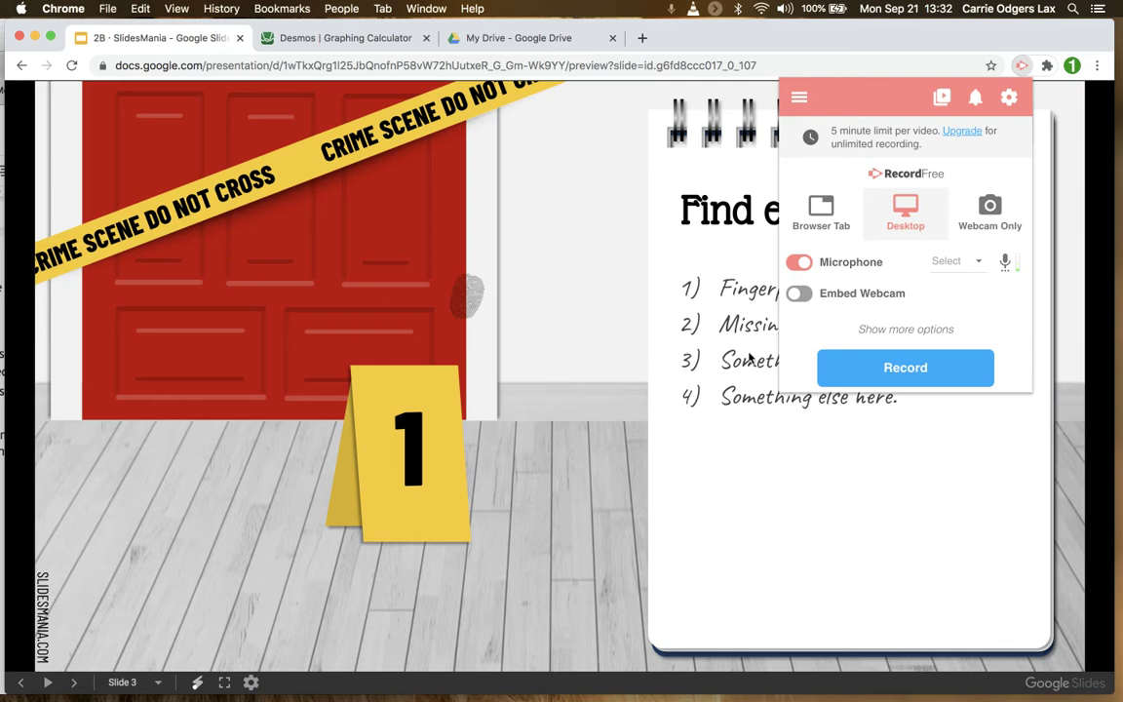
{"action": "left_click", "coordinate": [825, 212]}
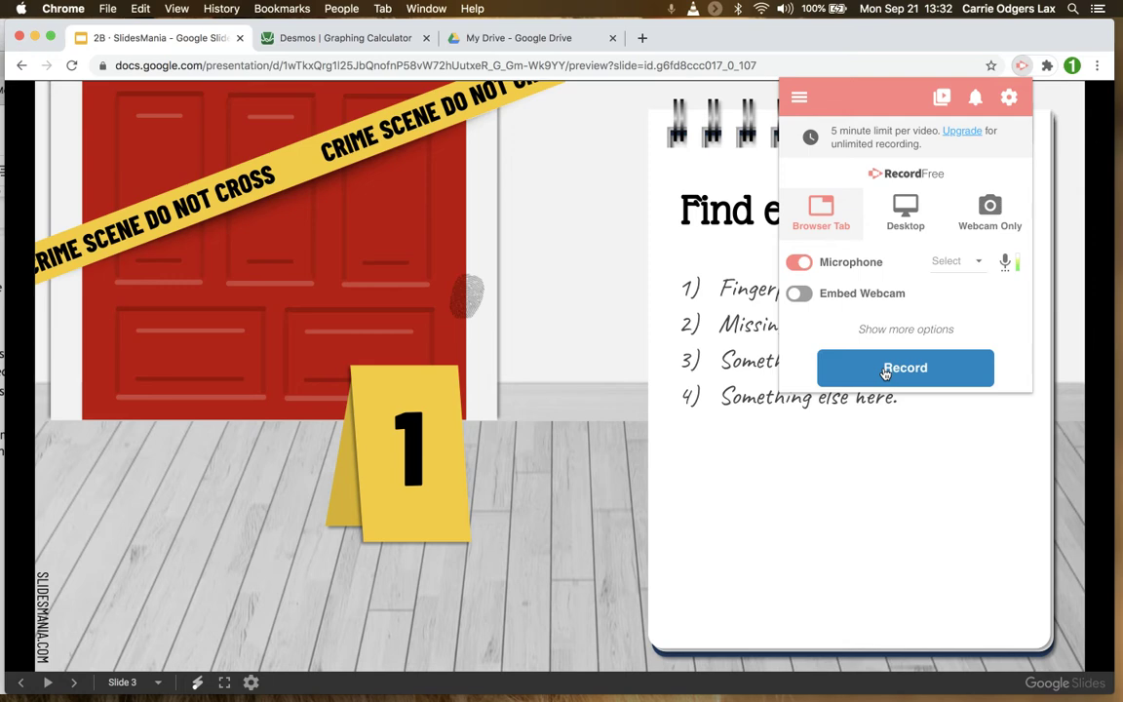
- Start a Desktop recording sharing only the 2B · SlidesMania application window
{"action": "left_click", "coordinate": [908, 211]}
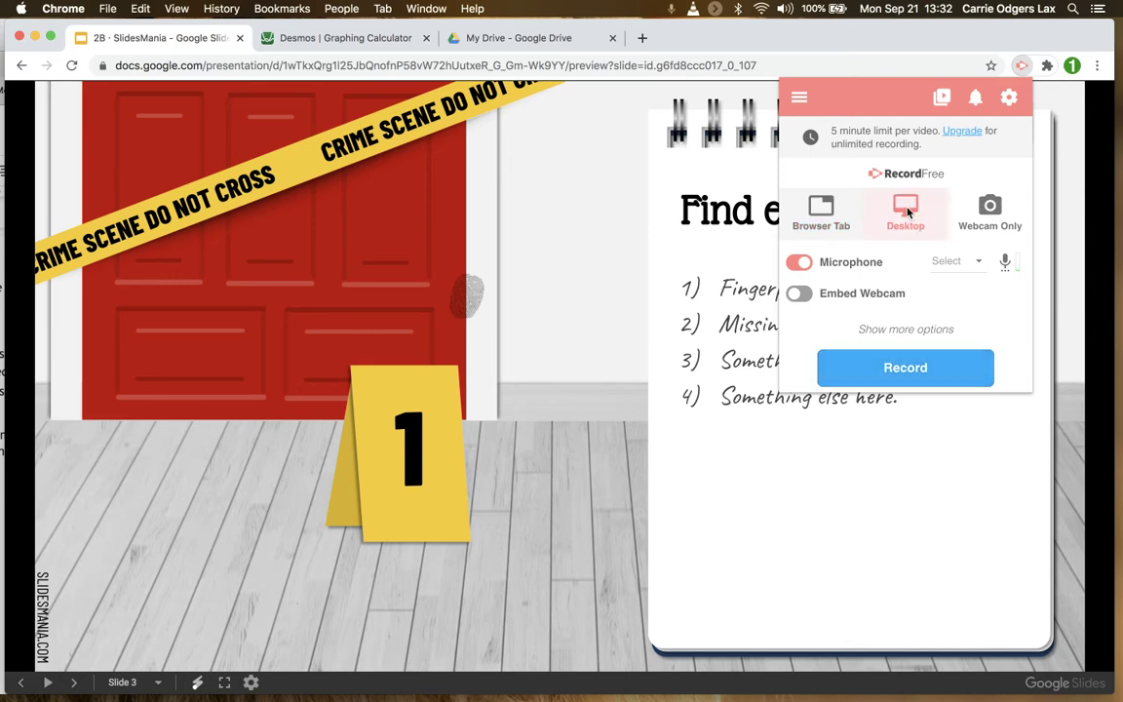
{"action": "left_click", "coordinate": [894, 378]}
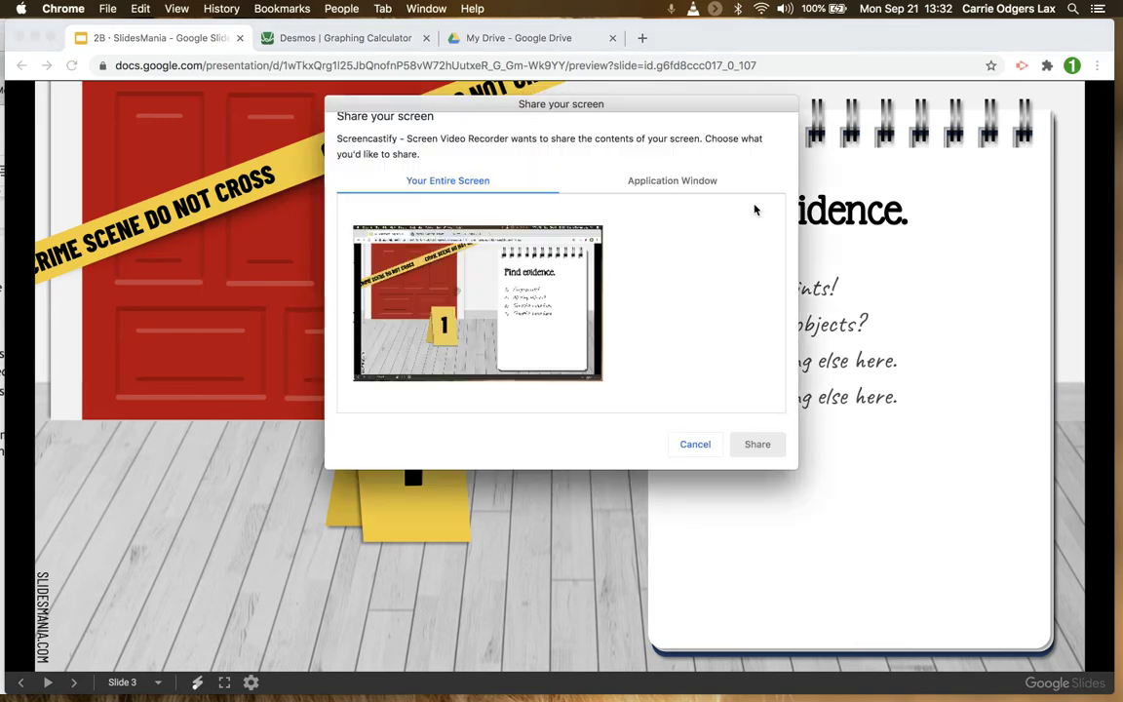
{"action": "left_click", "coordinate": [686, 181]}
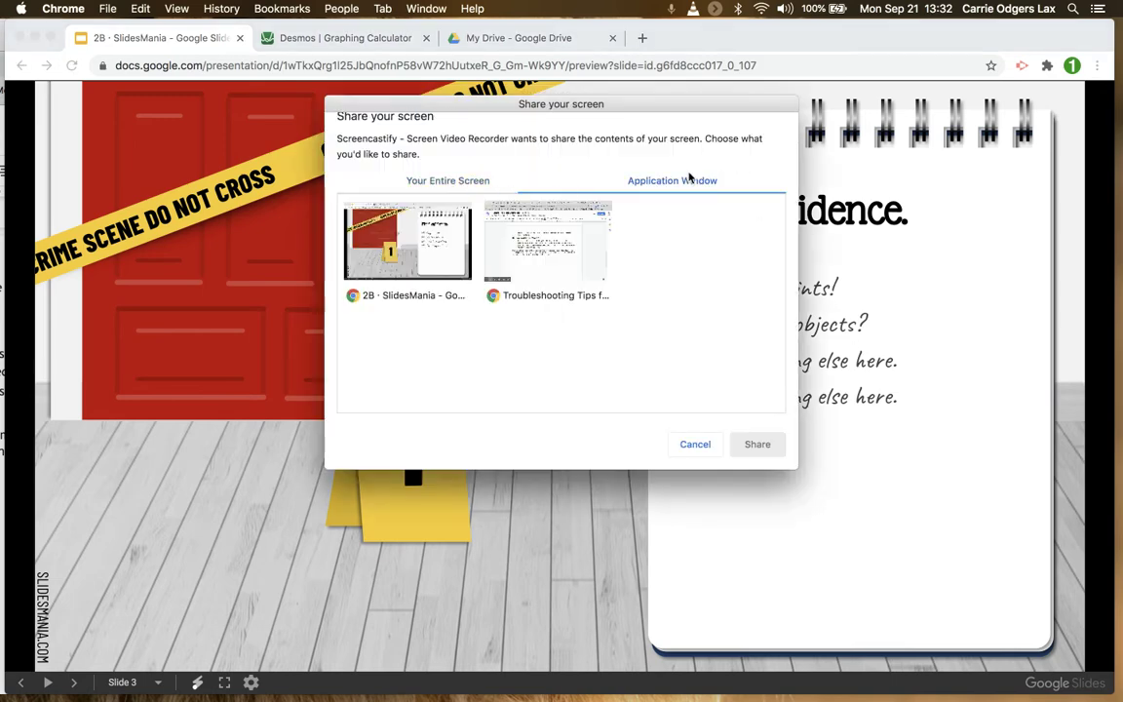
{"action": "left_click", "coordinate": [391, 252]}
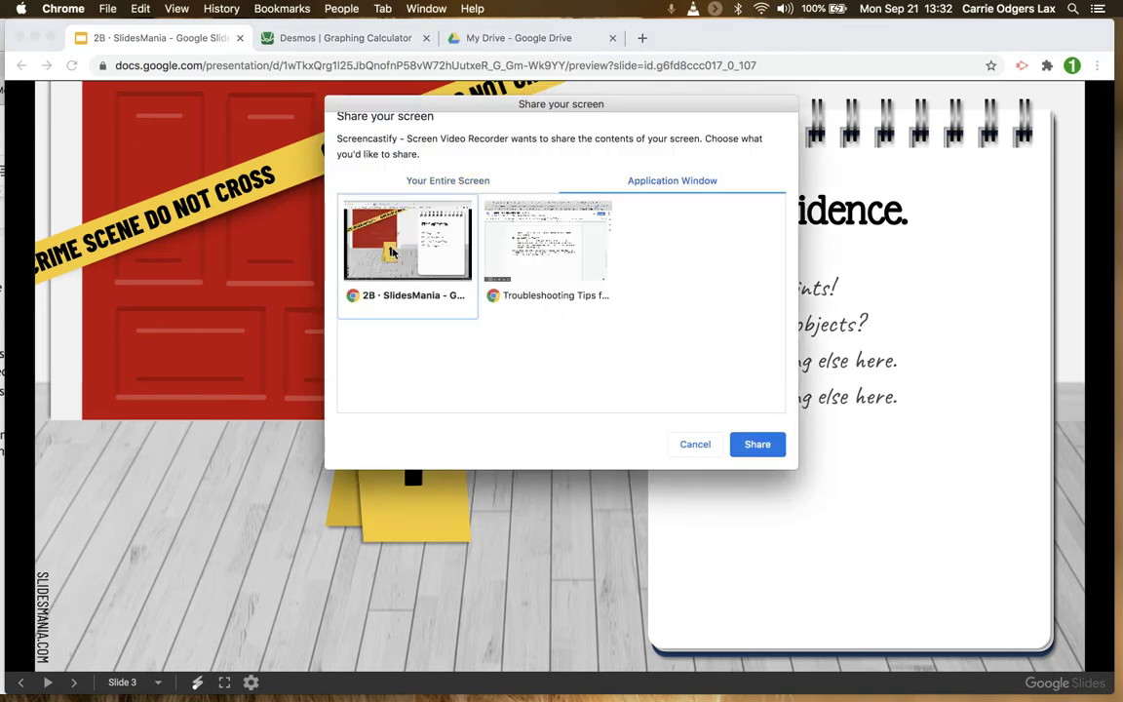
{"action": "left_click", "coordinate": [758, 445]}
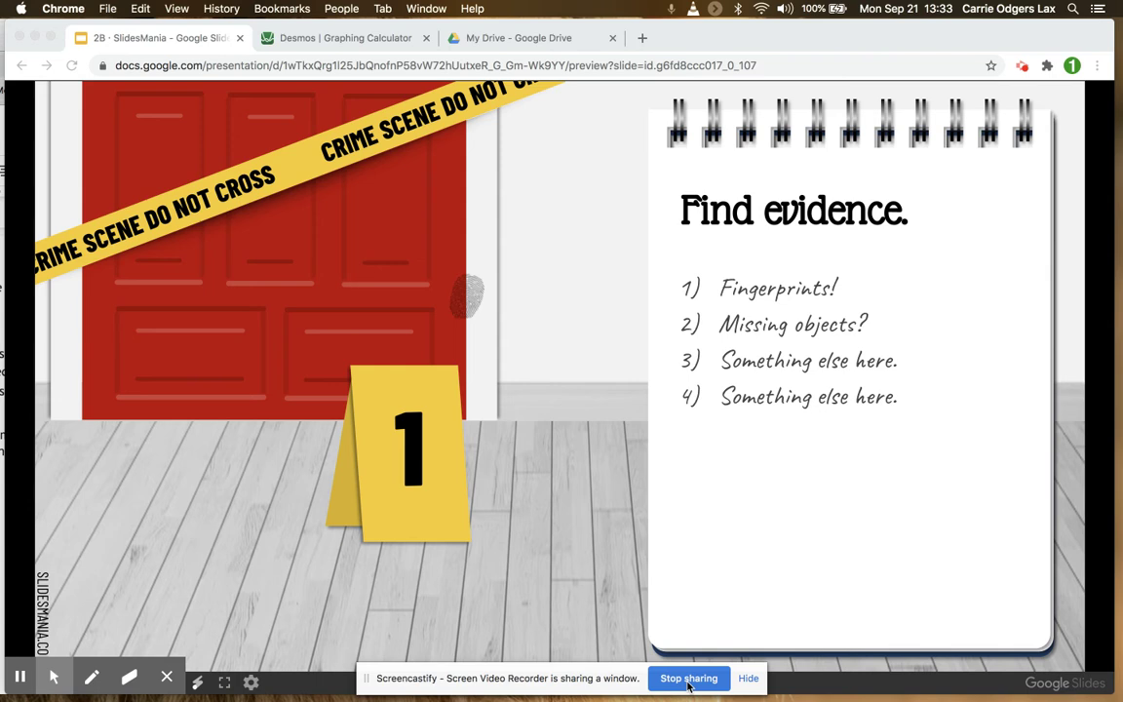
- Hide the window-sharing notice and the Screencastify annotation toolbar over slide 3
{"action": "left_click", "coordinate": [749, 678]}
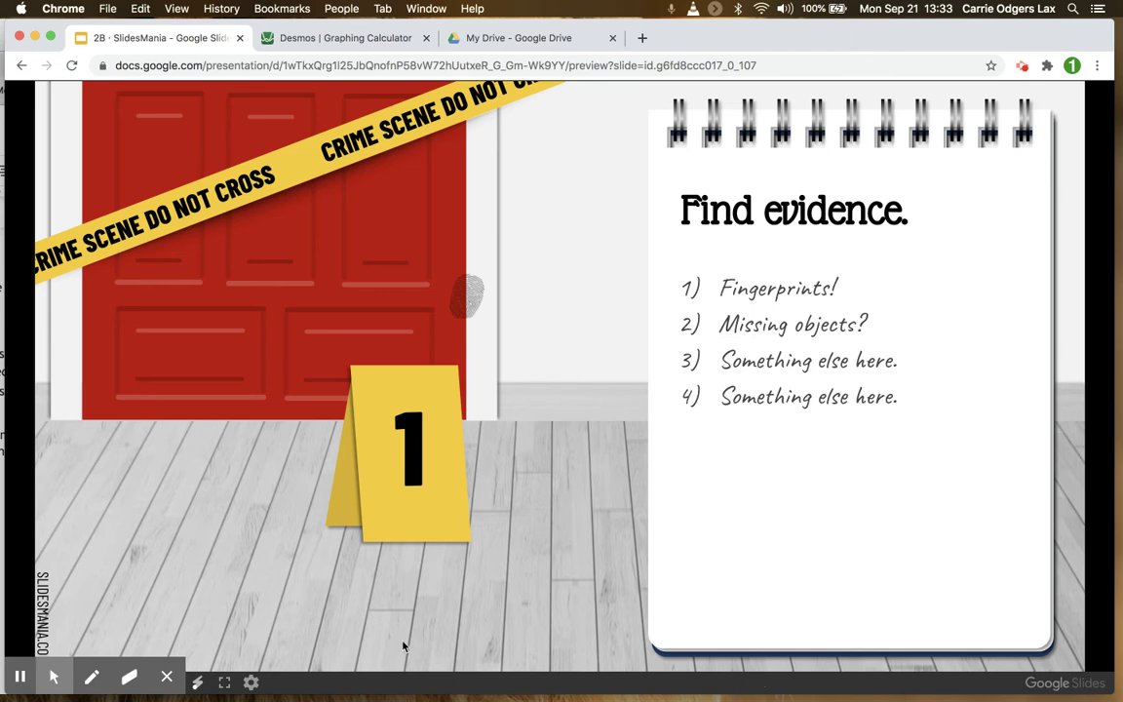
{"action": "left_click", "coordinate": [54, 677]}
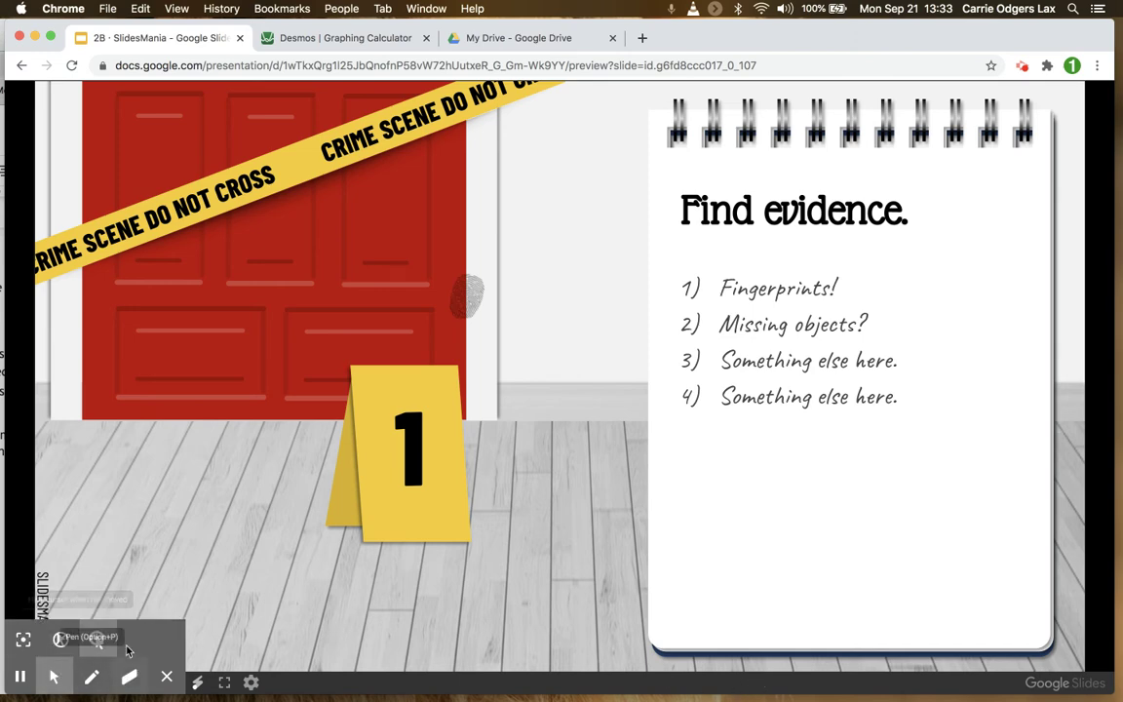
{"action": "left_click", "coordinate": [168, 678]}
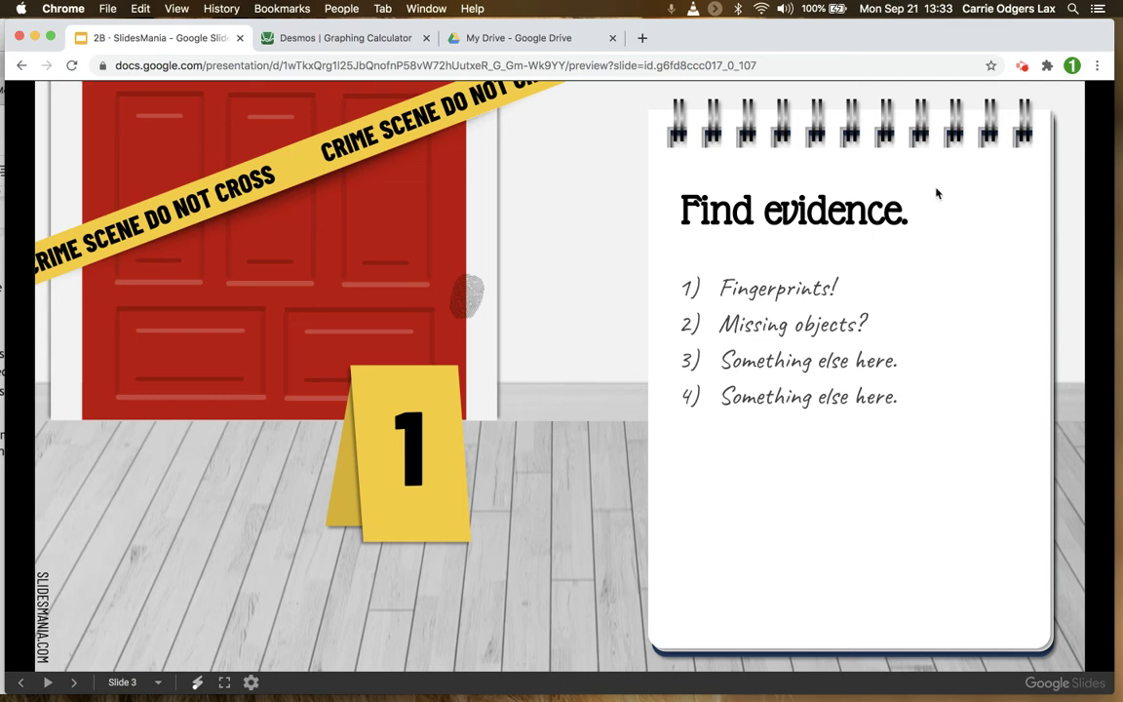
- Restart the Screencastify recording from scratch and hide the annotation toolbar again
{"action": "left_click", "coordinate": [1020, 66]}
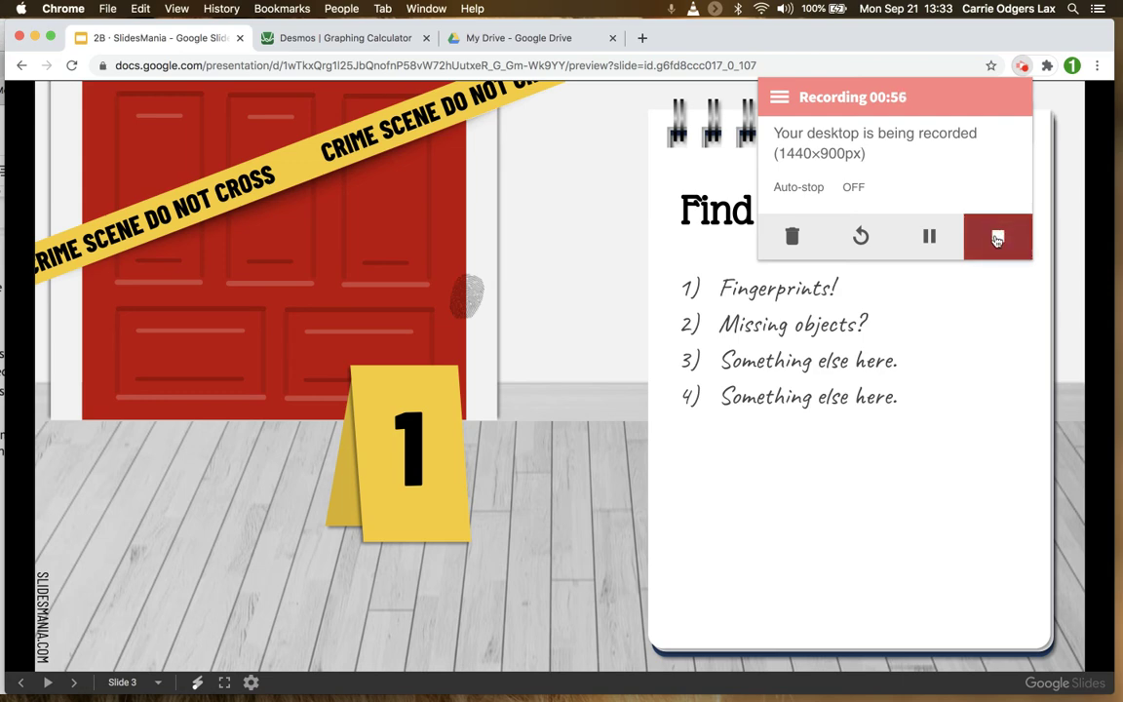
{"action": "left_click", "coordinate": [861, 241]}
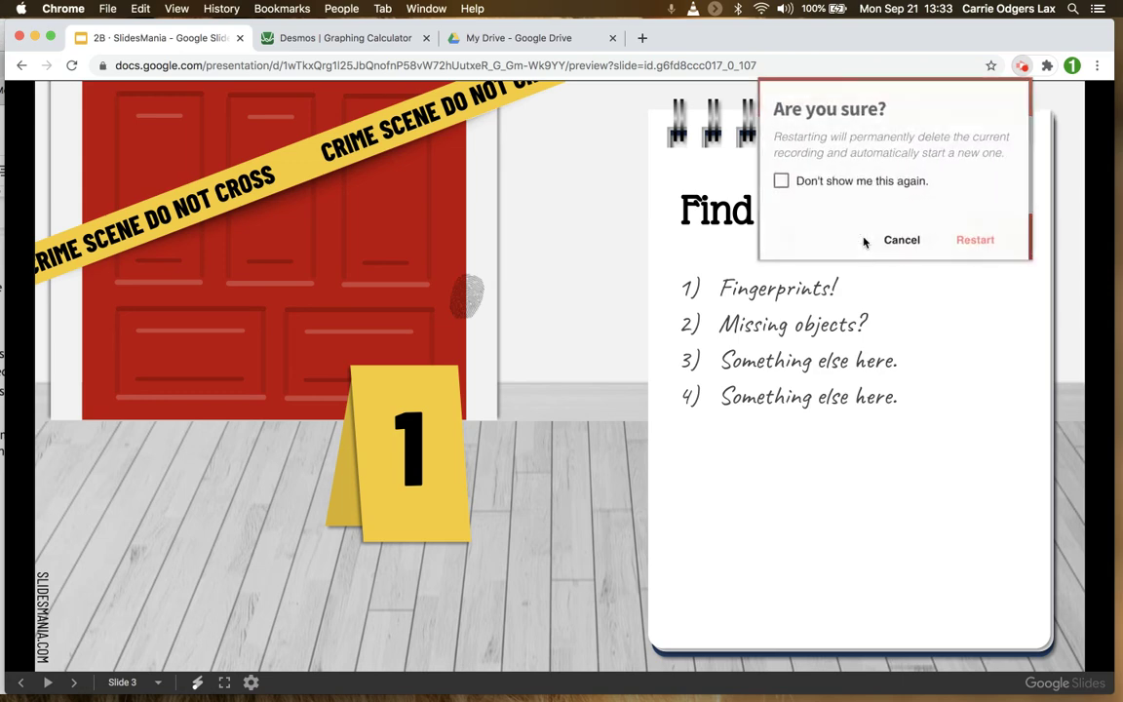
{"action": "left_click", "coordinate": [973, 243]}
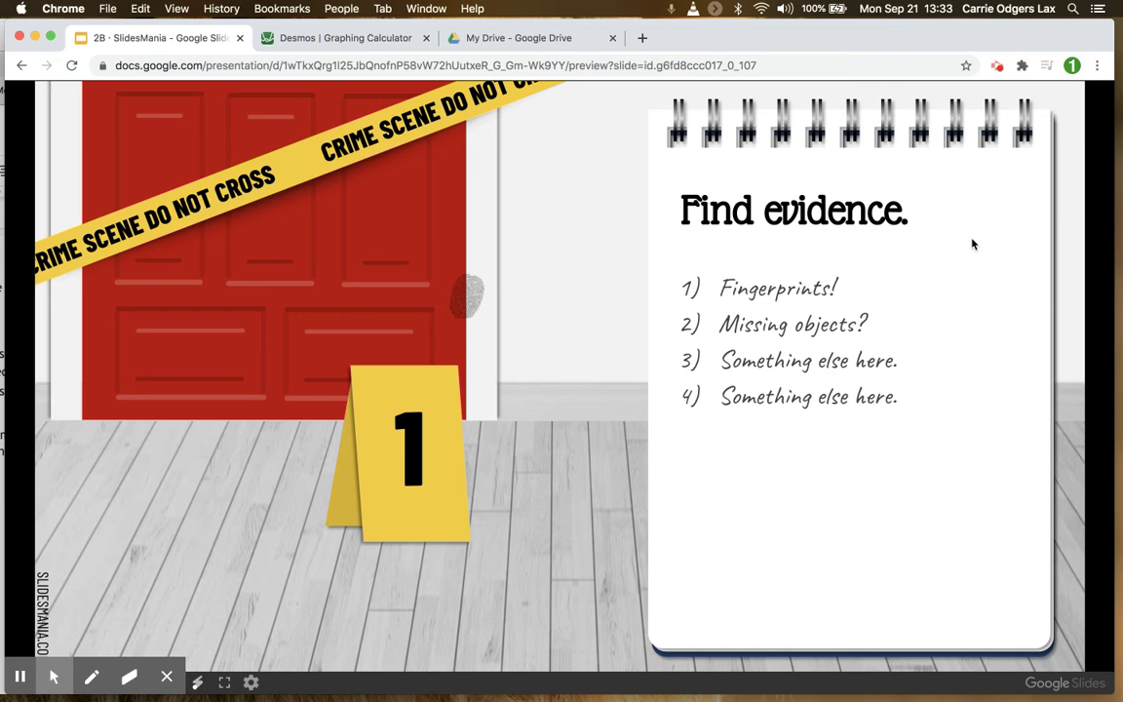
{"action": "left_click", "coordinate": [164, 682]}
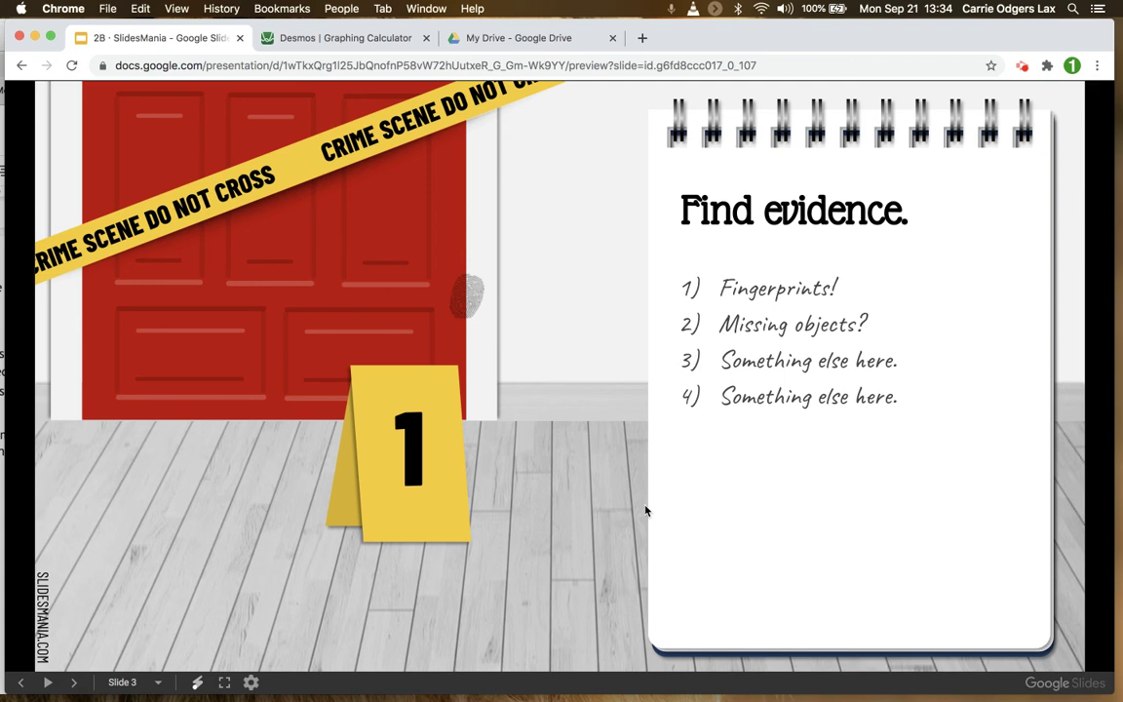
- Stop the Screencastify recording and dismiss the recommendation survey on the Video Details page
{"action": "left_click", "coordinate": [1022, 68]}
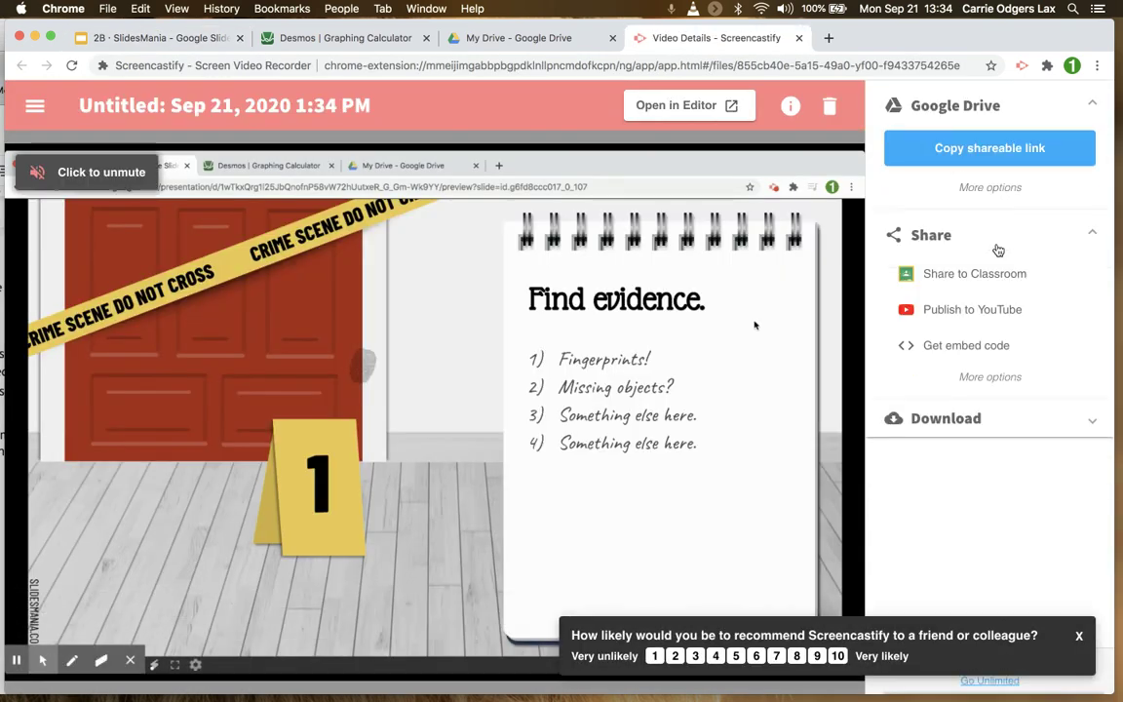
{"action": "left_click", "coordinate": [1079, 635]}
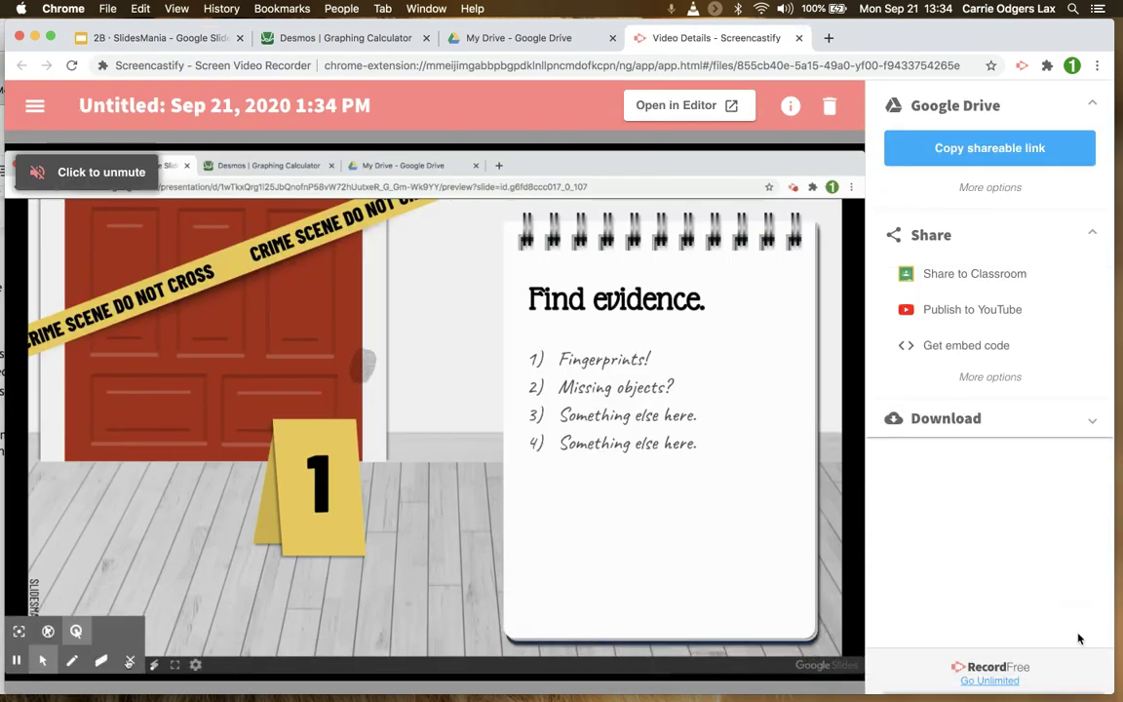